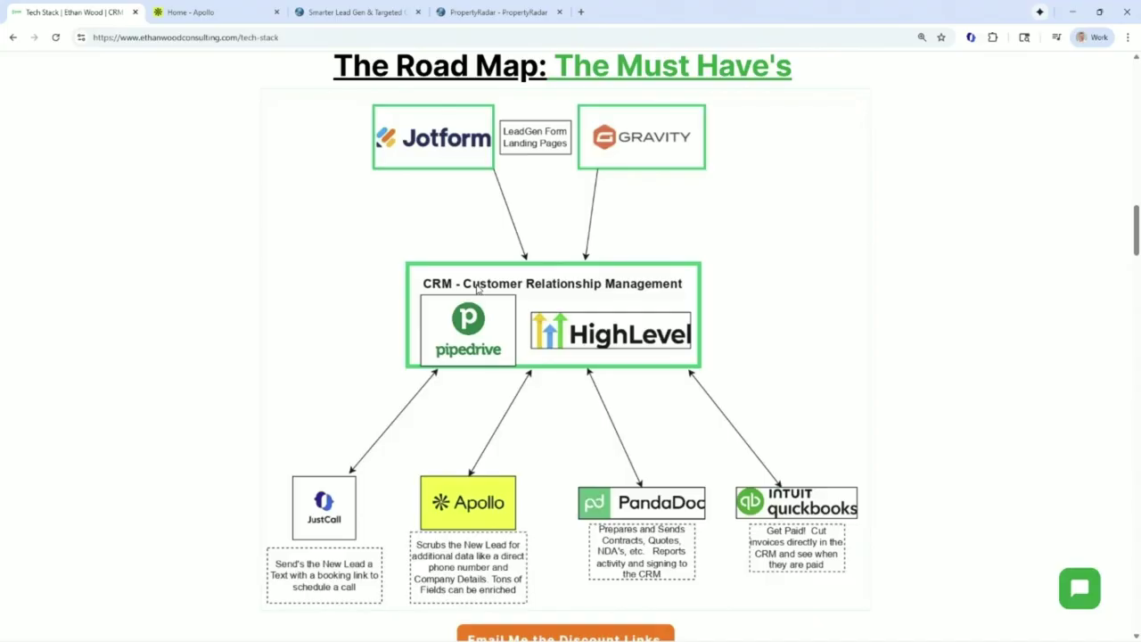
# - Switch to Apollo, run the AI company search "find all the coffee shops in orlando fl" and apply the suggested filters
pyautogui.click(230, 12)
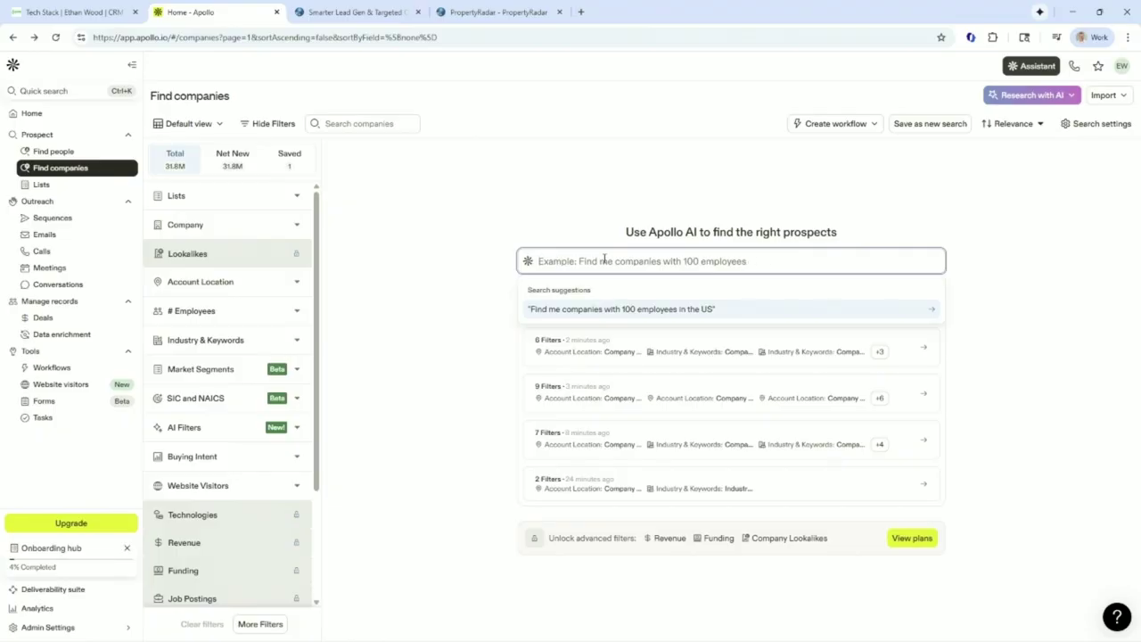
pyautogui.write('find all the coffee shops')
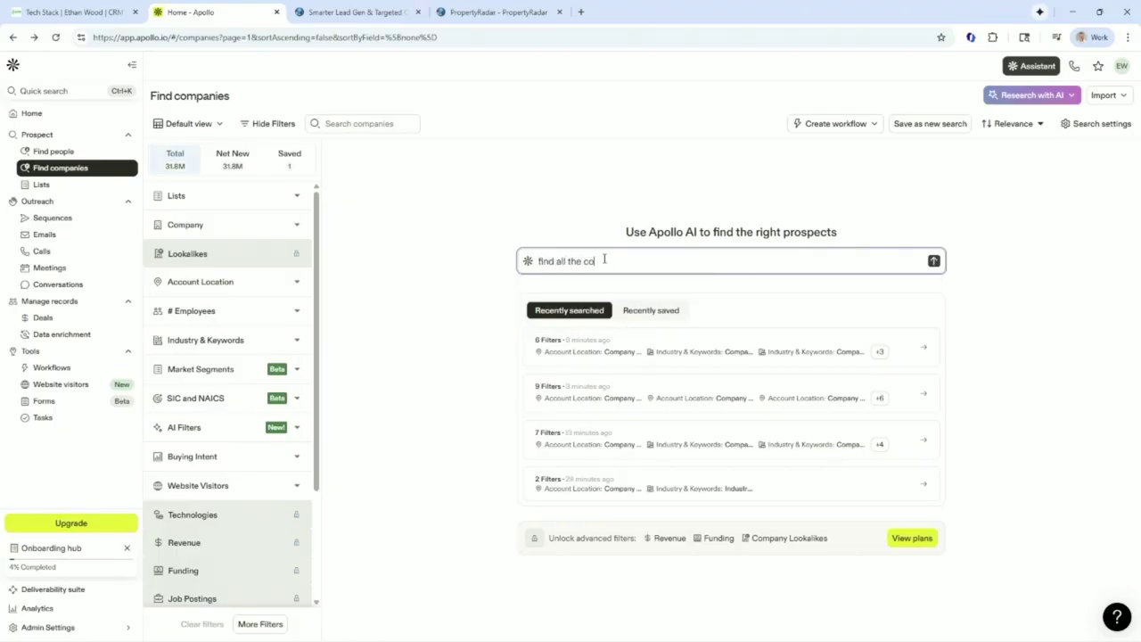
pyautogui.write(' in orlando fl')
pyautogui.press('Return')
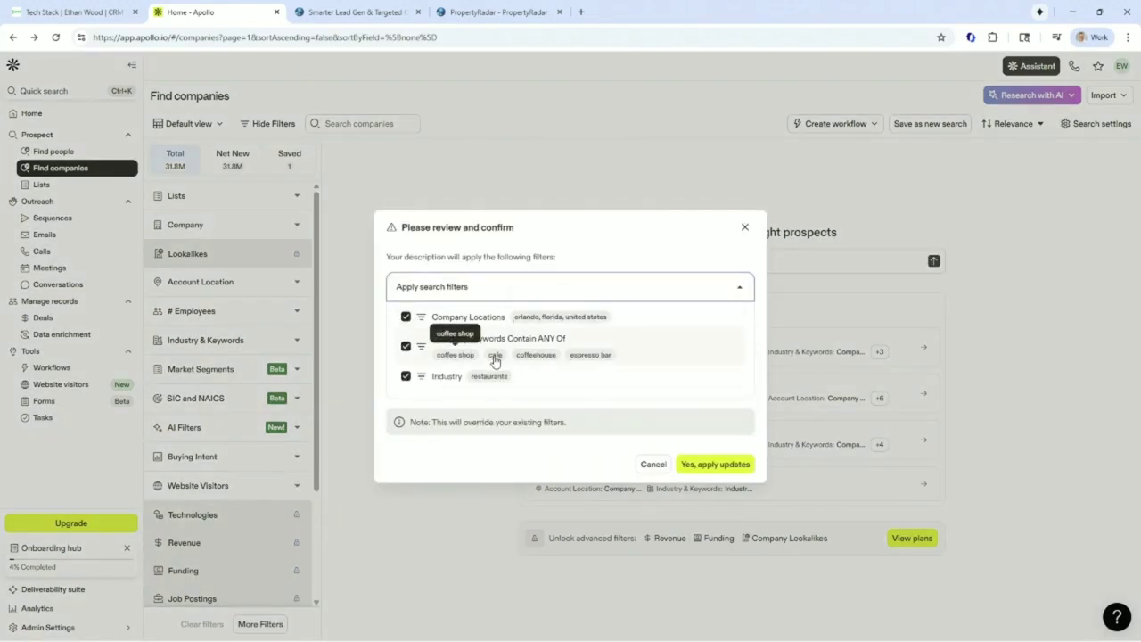
pyautogui.click(723, 463)
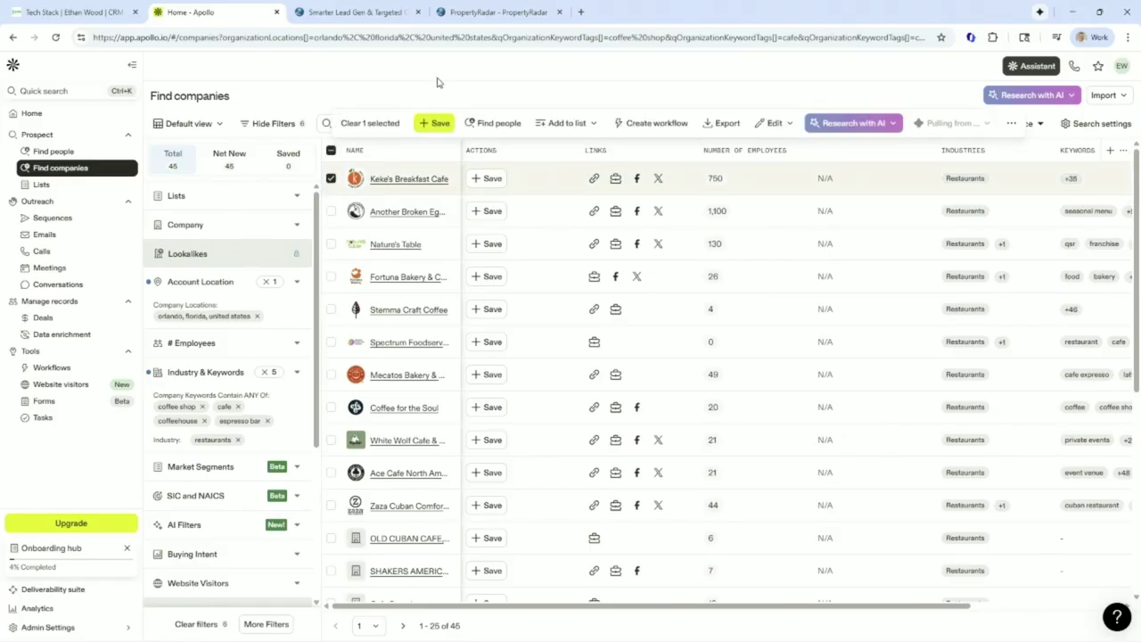
# - Deselect Keke's Breakfast Cafe, open its company profile and examine the suggested leads and the actions available for a lead
pyautogui.click(331, 178)
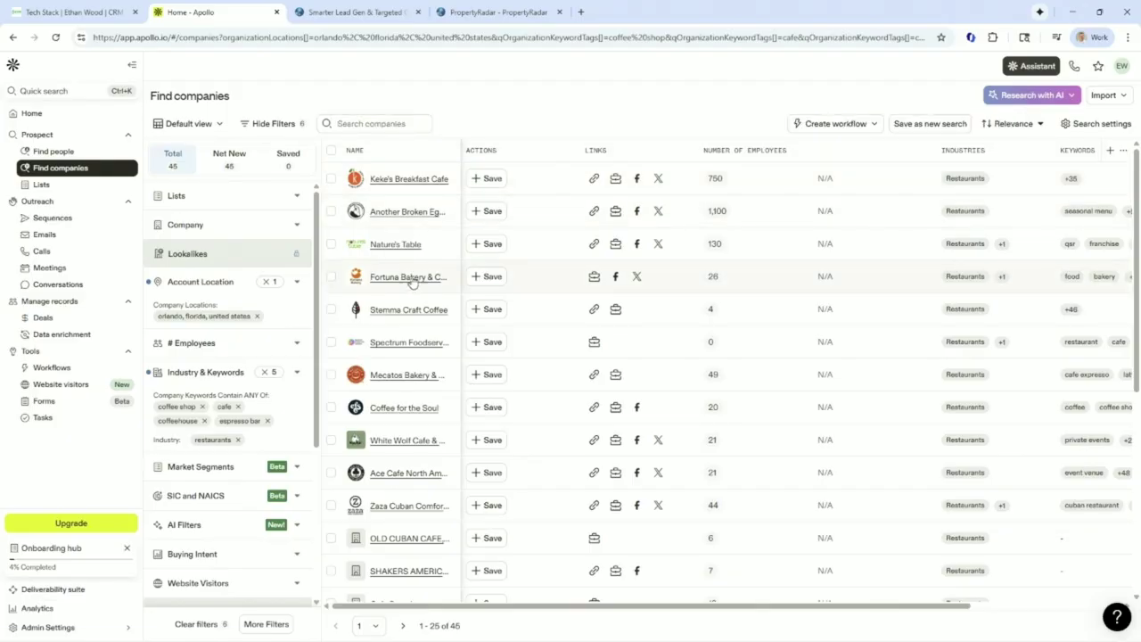
pyautogui.click(419, 181)
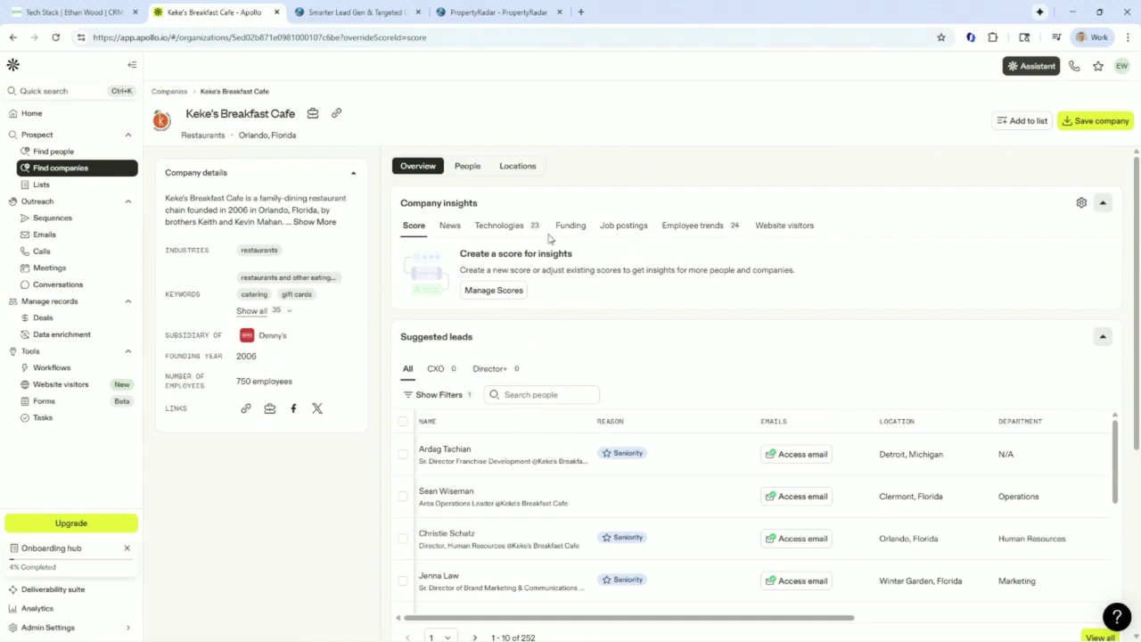
pyautogui.scroll(-2, 606, 357)
pyautogui.scroll(1, 615, 415)
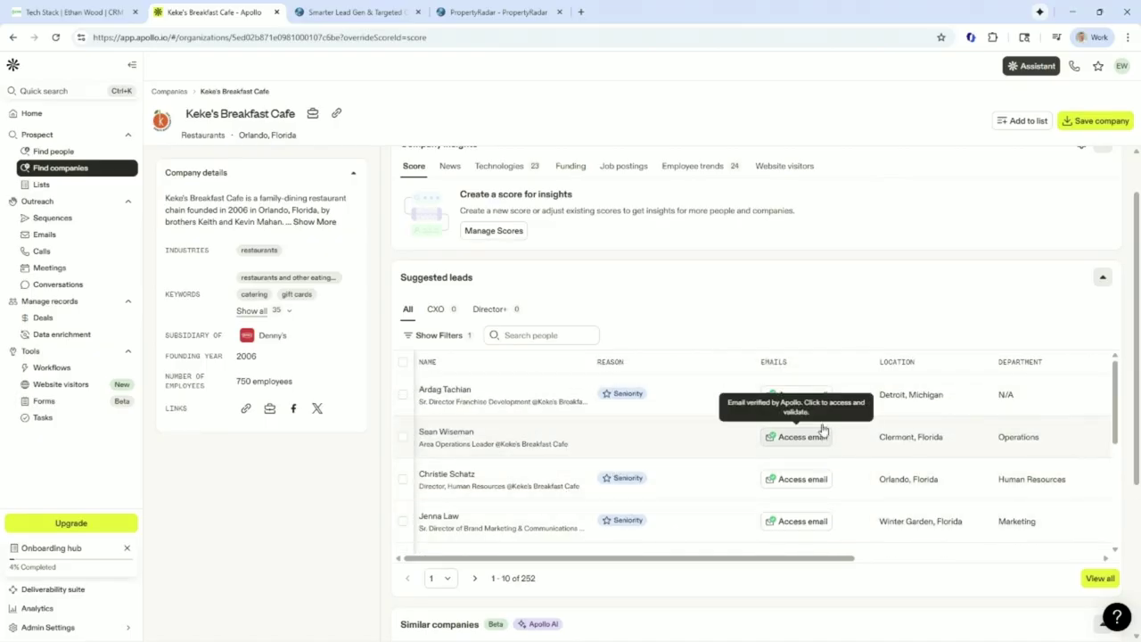
pyautogui.click(403, 395)
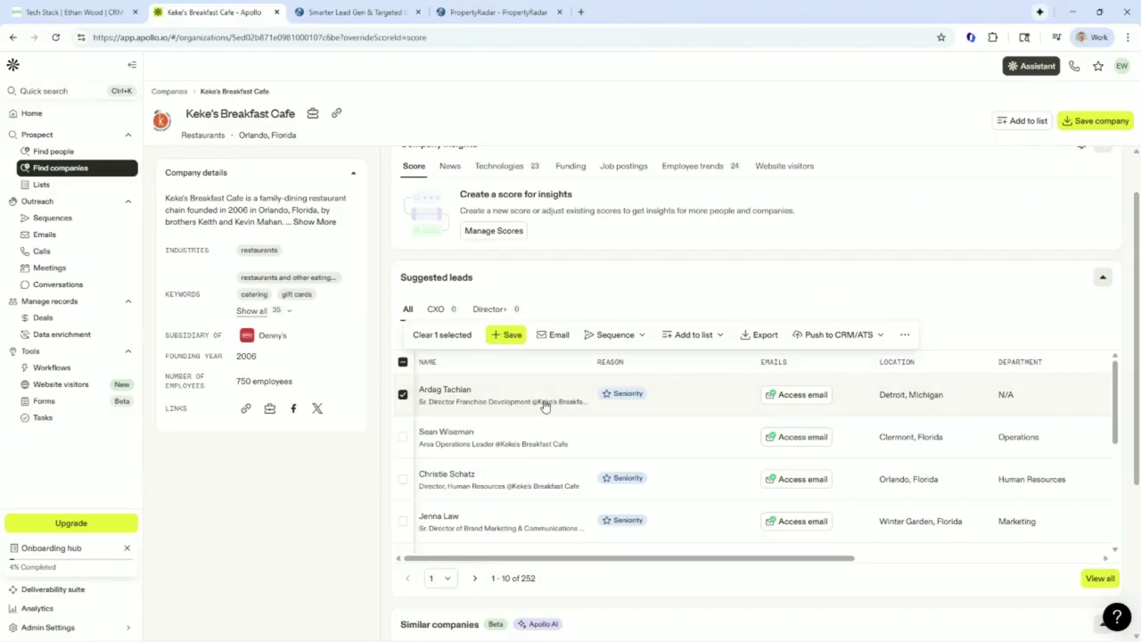
pyautogui.click(403, 395)
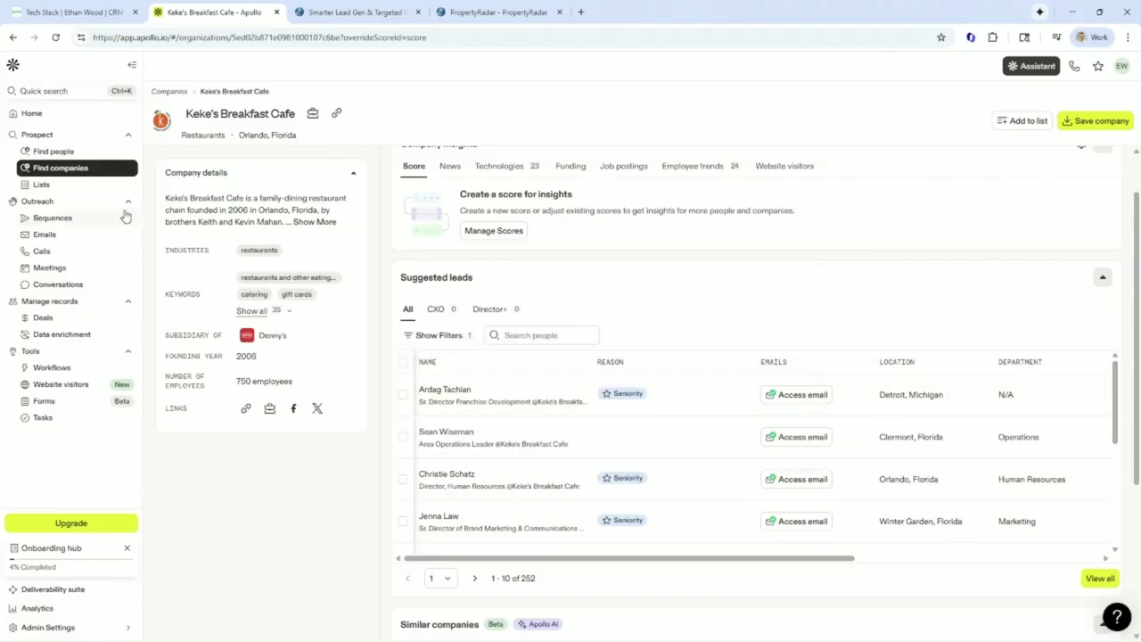
# - Clear all filters from the company search and open the people search
pyautogui.click(93, 171)
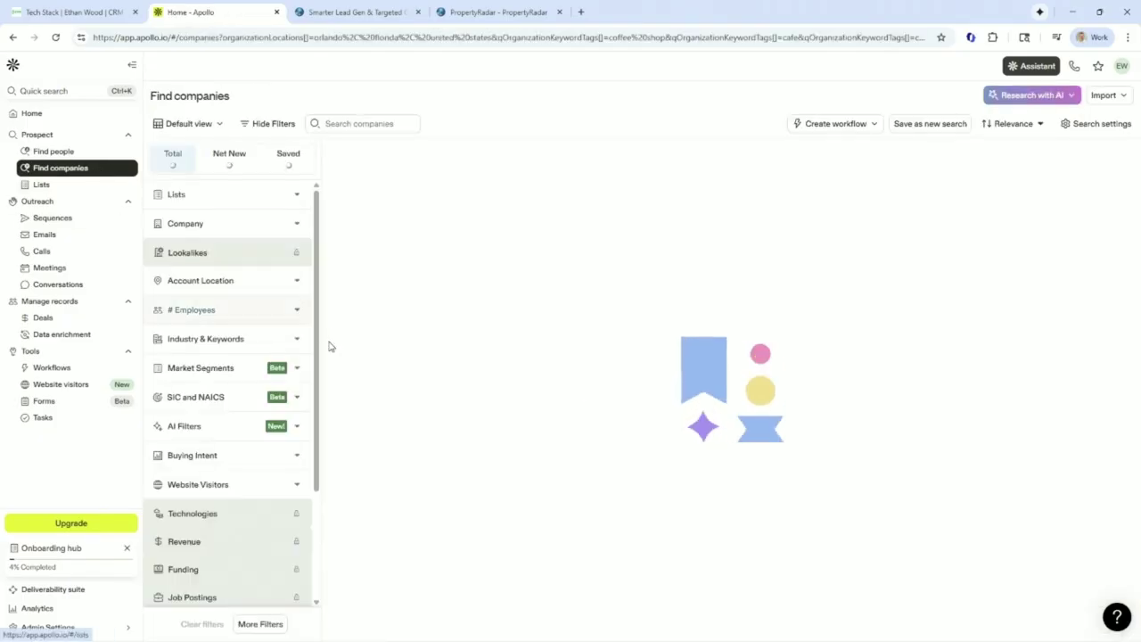
pyautogui.click(198, 623)
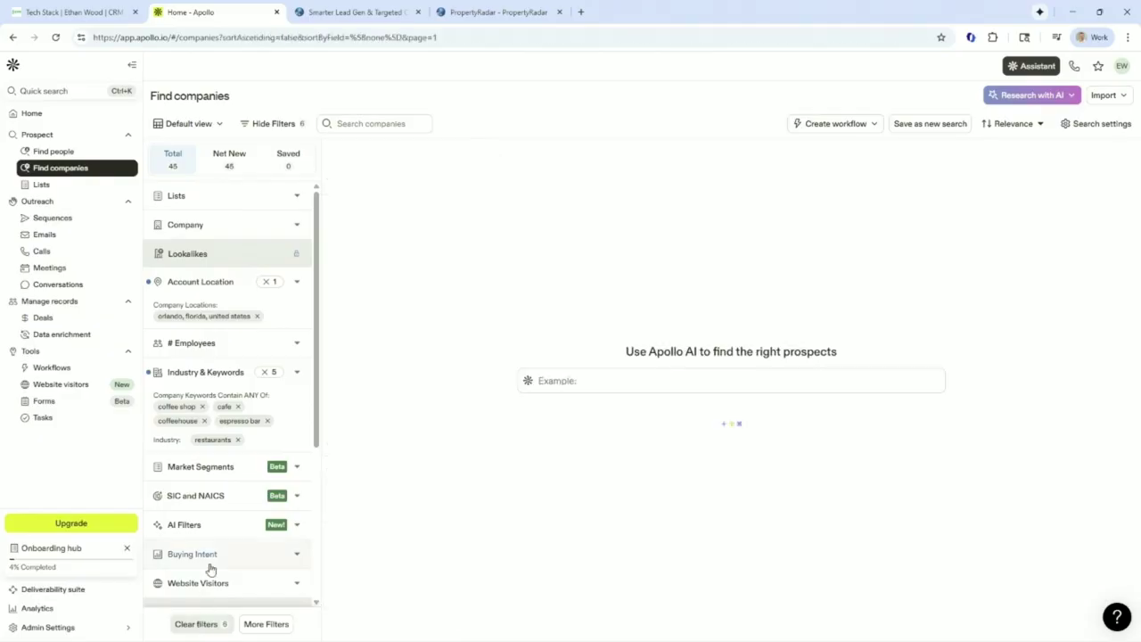
pyautogui.click(58, 151)
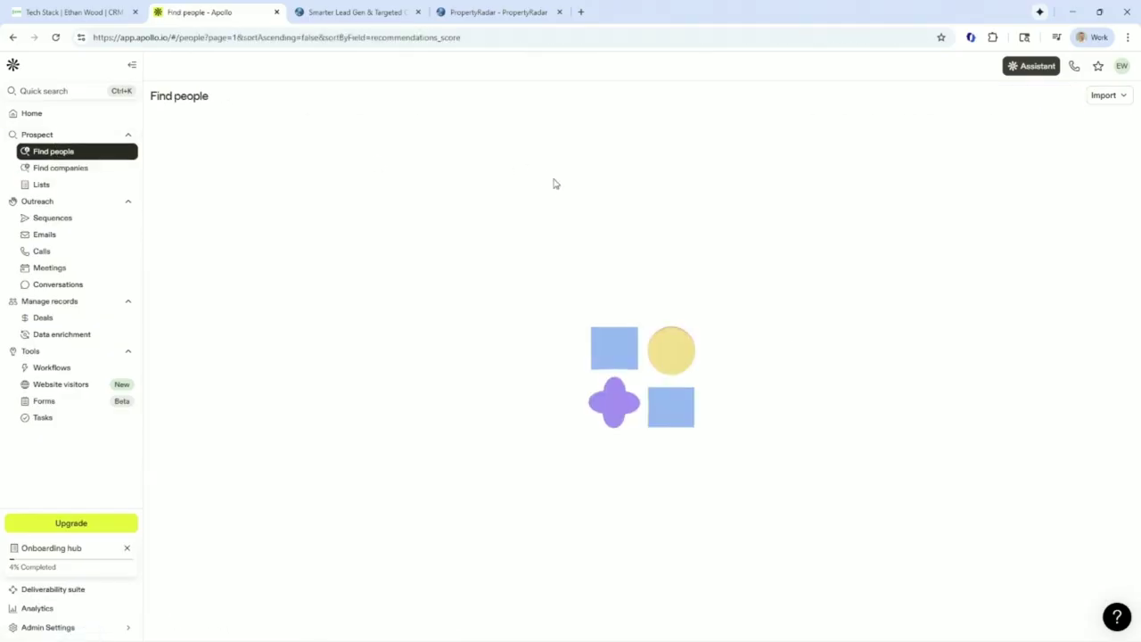
# - Run the AI people search "find me the ceo of coffee shops in florida" with the suggested filters and open the first result's profile
pyautogui.click(619, 242)
pyautogui.write('find me the c')
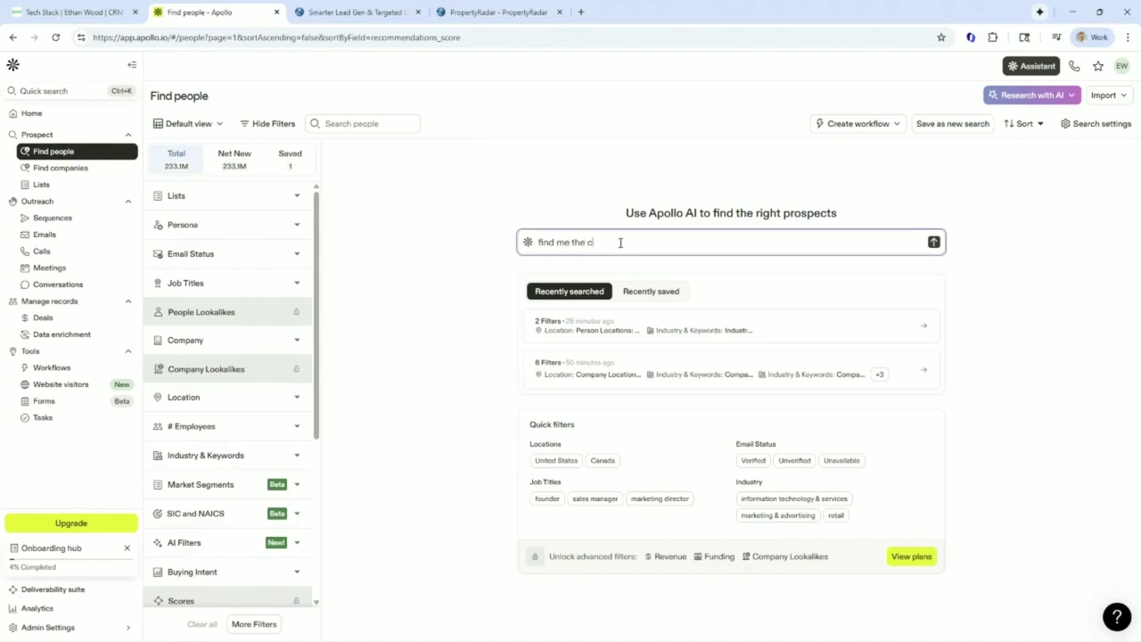
pyautogui.write('eo of coffee shops in florida')
pyautogui.press('Return')
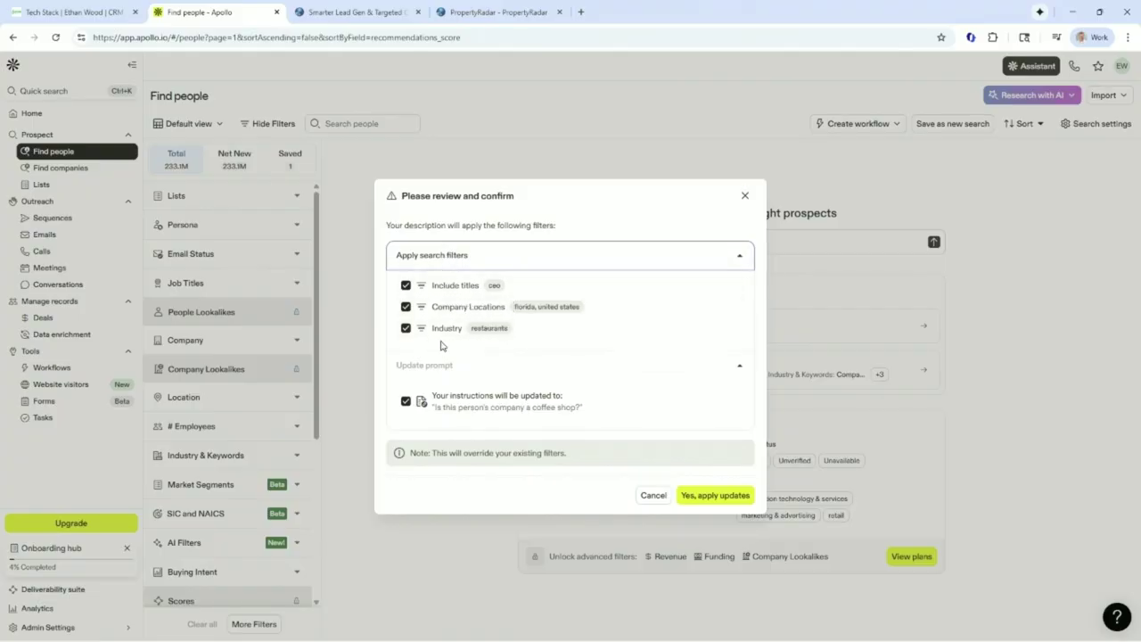
pyautogui.click(693, 496)
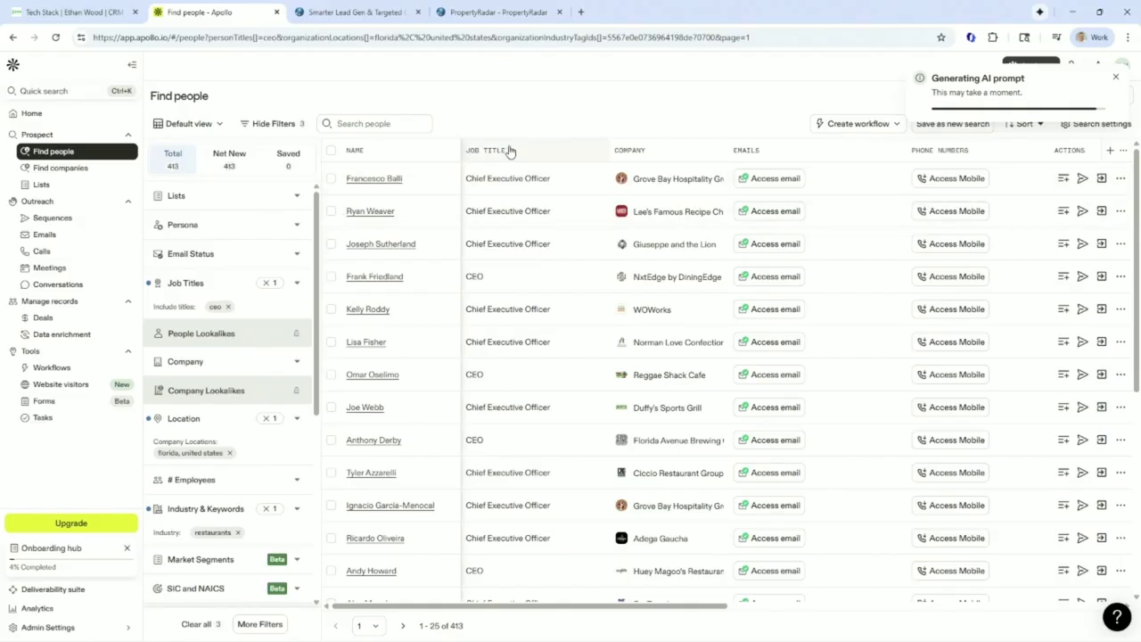
pyautogui.click(377, 181)
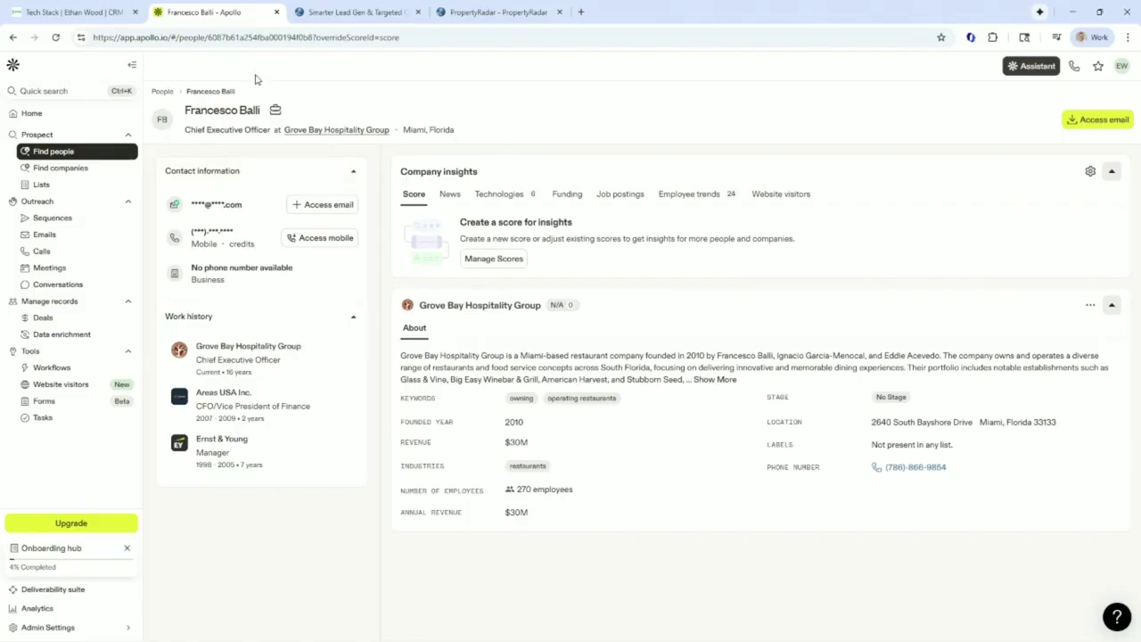
# - Review the tech stack road map alongside the PropertyRadar website's home page
pyautogui.click(82, 11)
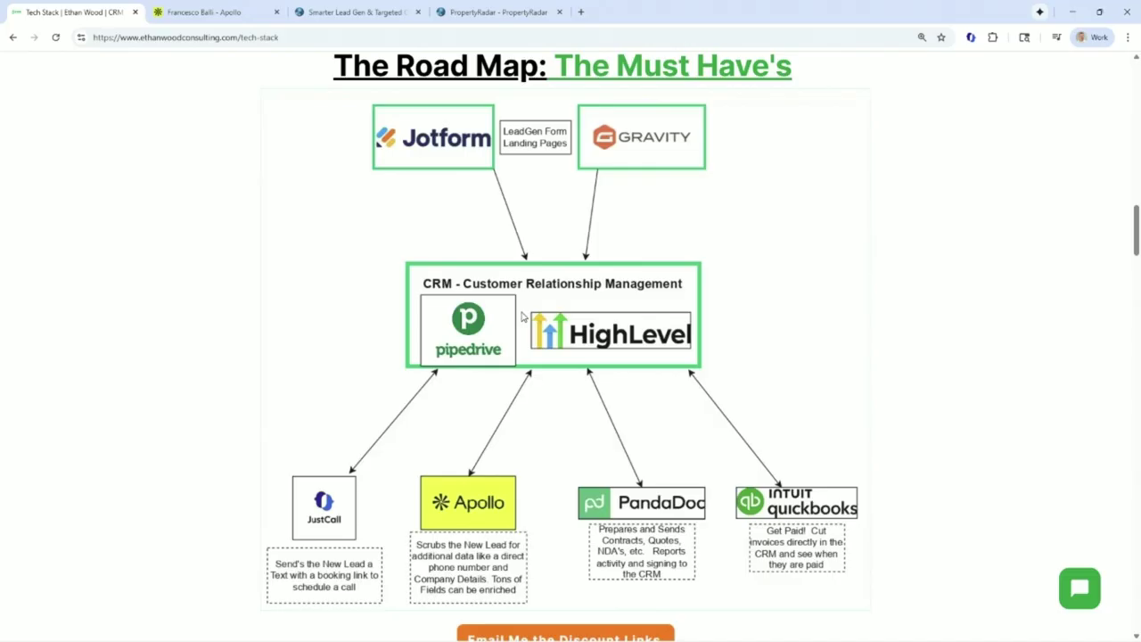
pyautogui.click(397, 13)
pyautogui.moveTo(436, 72)
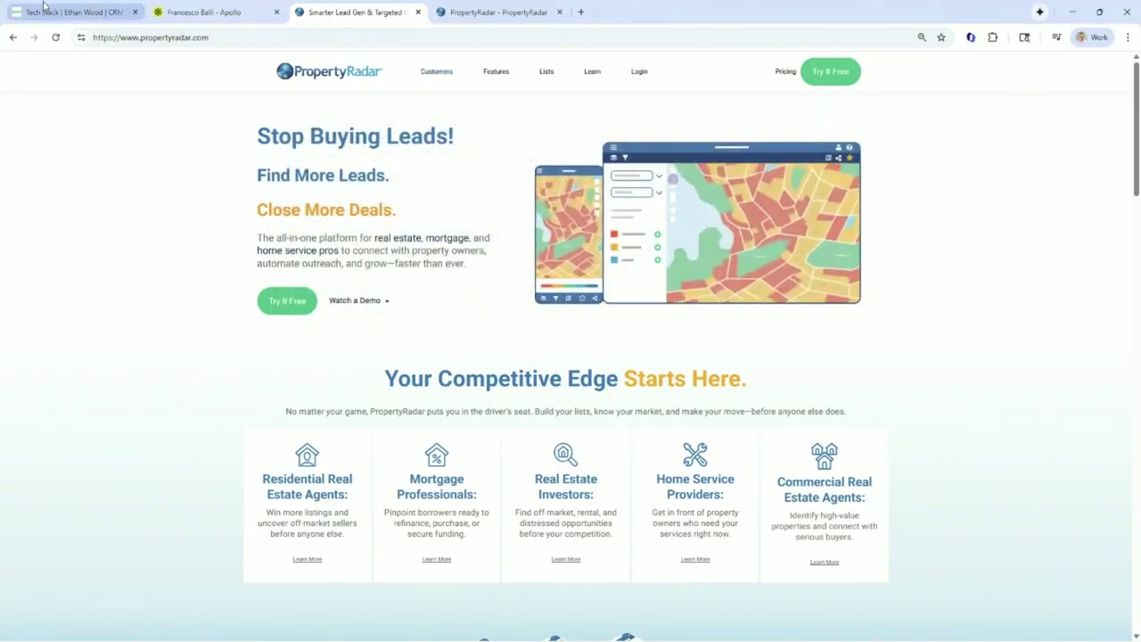
pyautogui.hotkey('ctrl', '1')
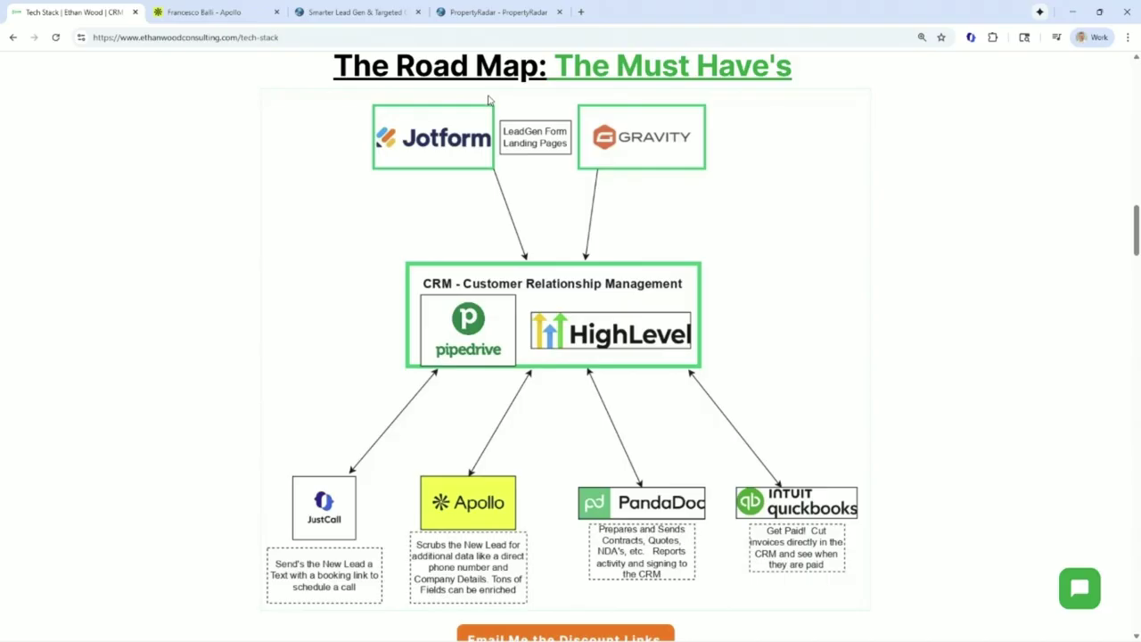
pyautogui.click(376, 21)
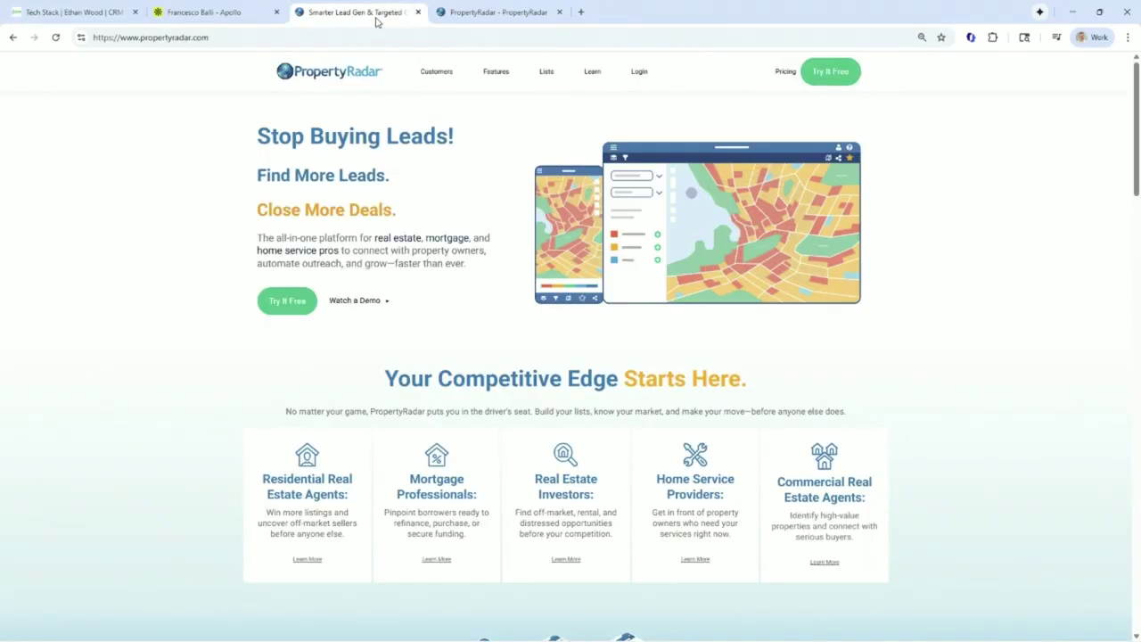
pyautogui.click(98, 13)
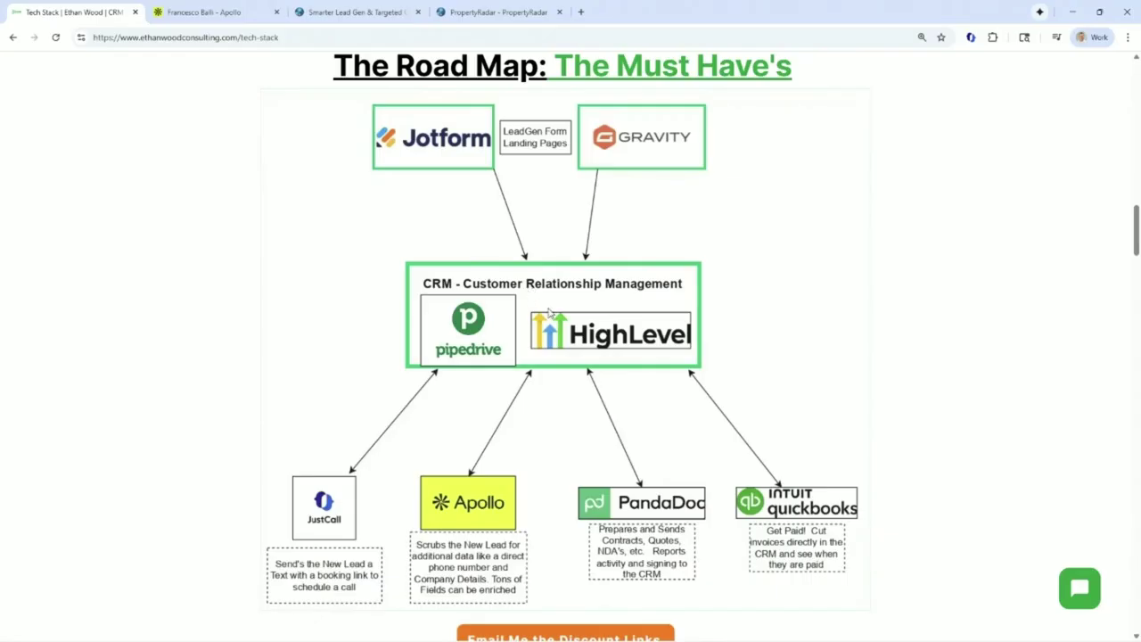
# - Switch to the PropertyRadar app and open the In Foreclosure criterion under the Foreclosure criteria
pyautogui.moveTo(357, 21)
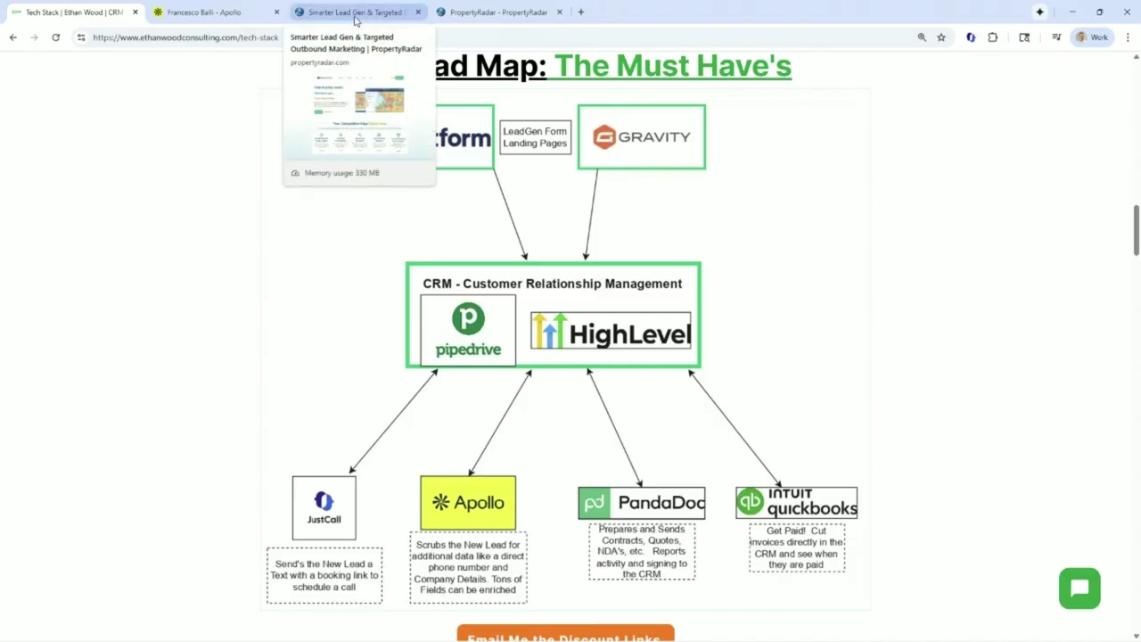
pyautogui.click(355, 19)
pyautogui.click(461, 13)
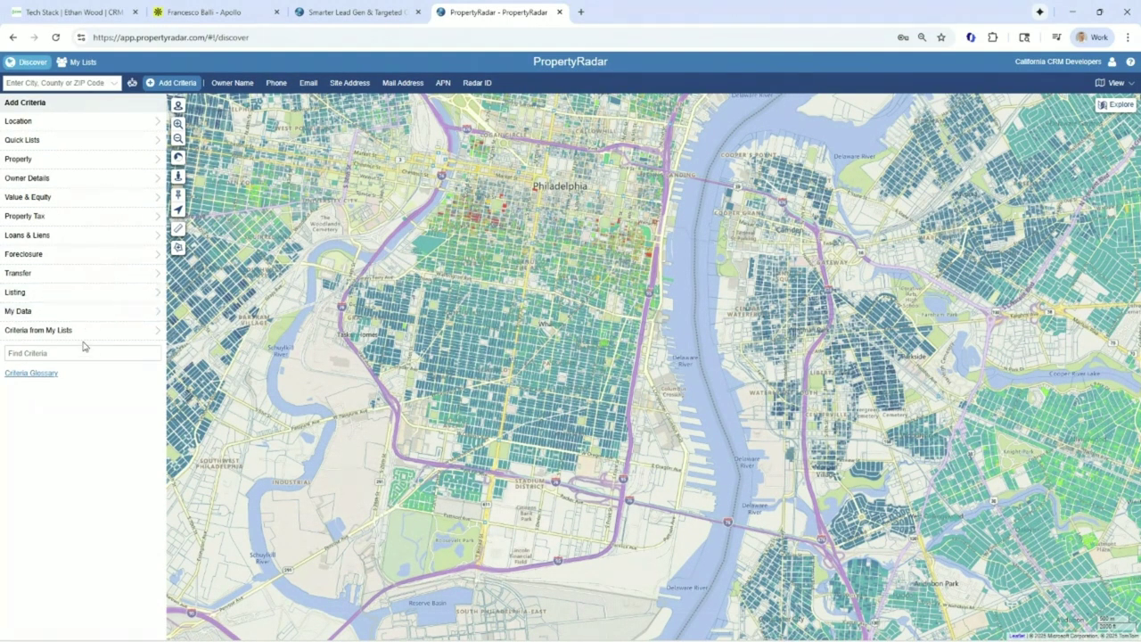
pyautogui.click(36, 254)
pyautogui.click(36, 121)
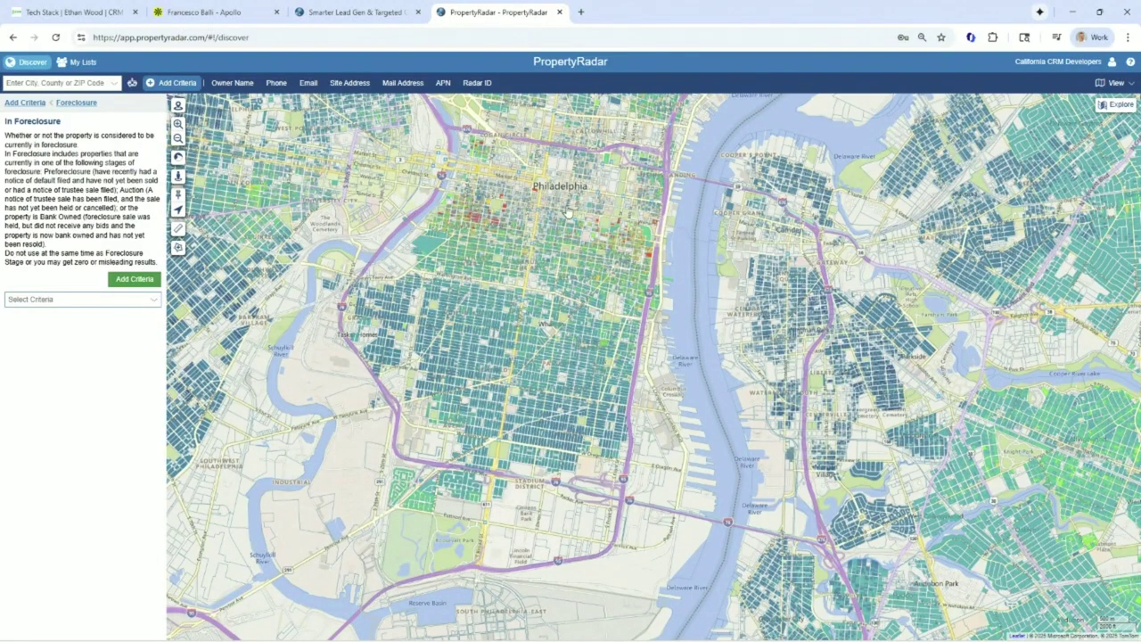
# - Explore the property map across Philadelphia and New Jersey and open the full profile of a single-family home in Merchantville, NJ
pyautogui.scroll(2, 606, 301)
pyautogui.moveTo(526, 339); pyautogui.dragTo(567, 488)
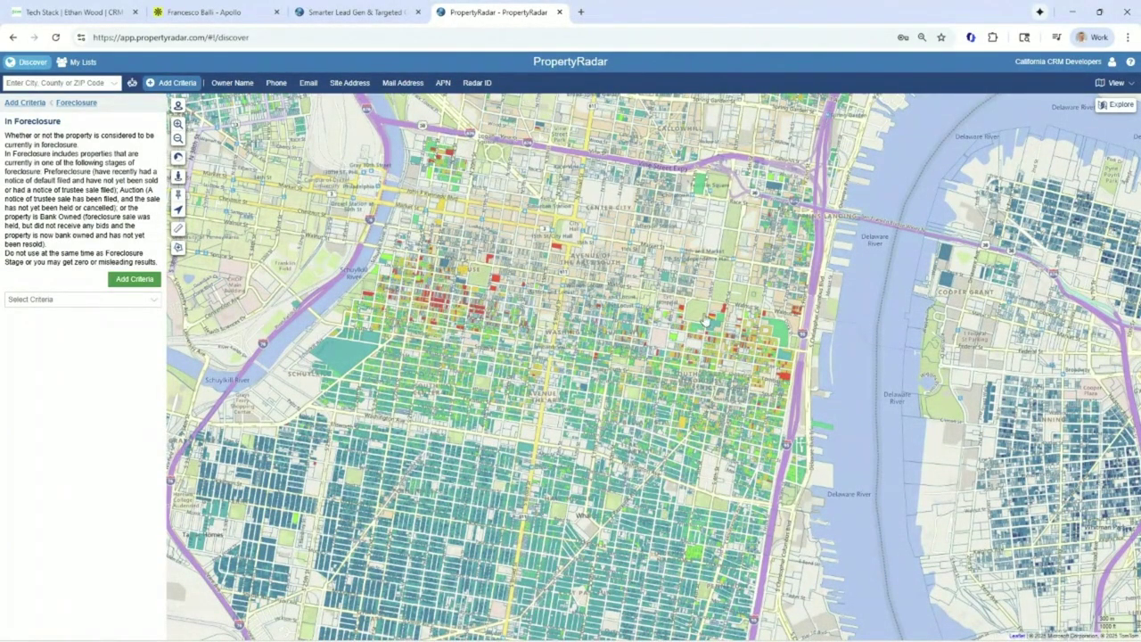
pyautogui.scroll(-2, 526, 381)
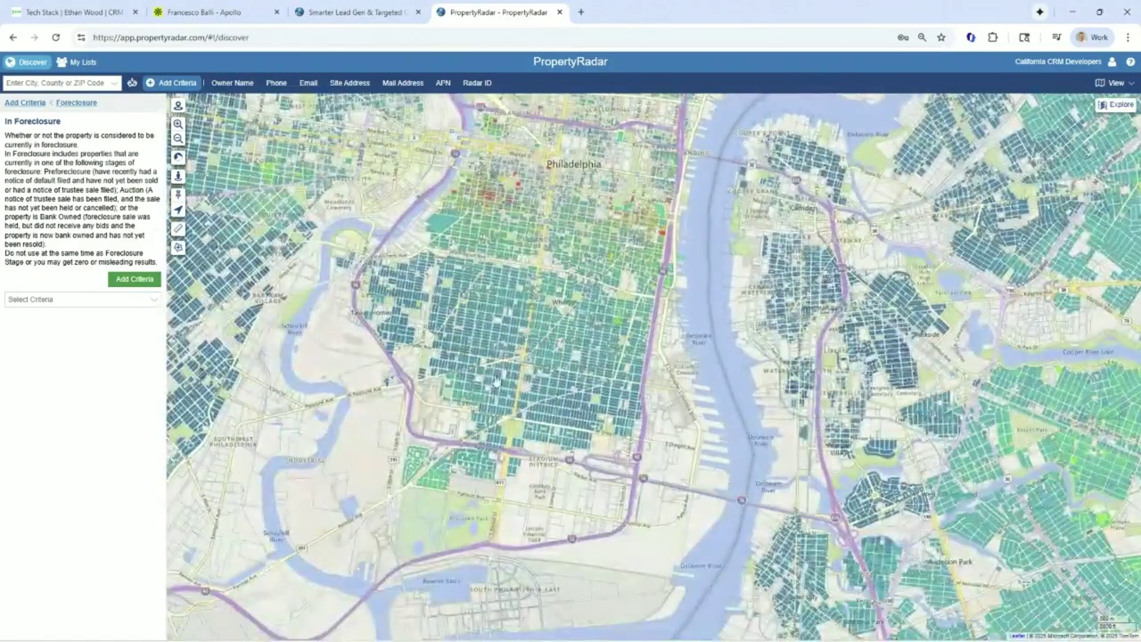
pyautogui.scroll(-3, 510, 279)
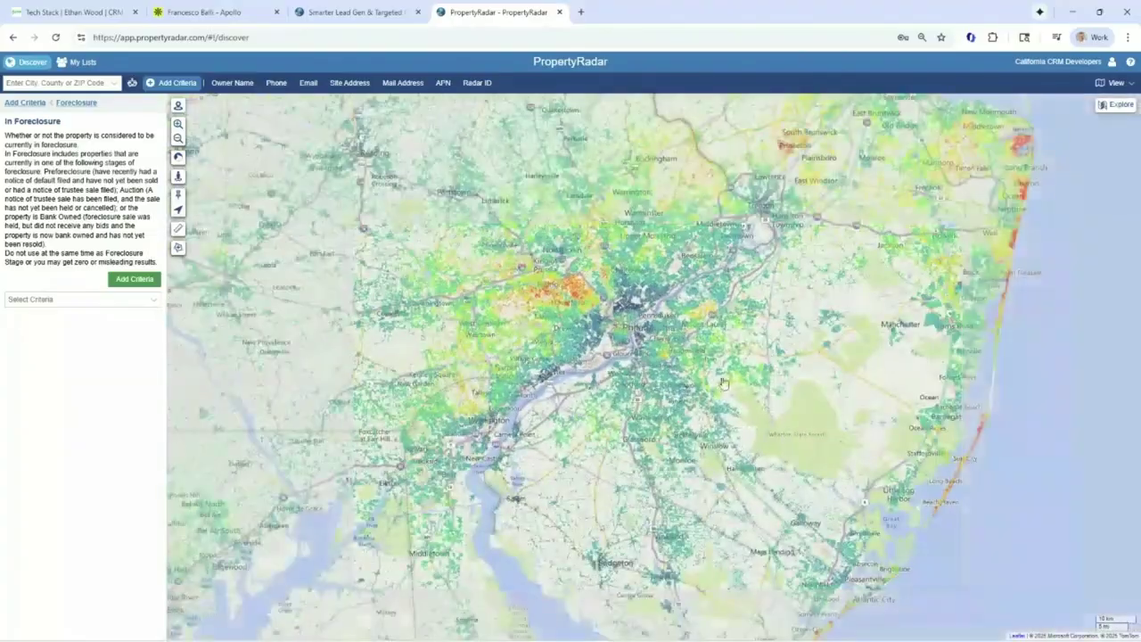
pyautogui.moveTo(1029, 189); pyautogui.dragTo(921, 203)
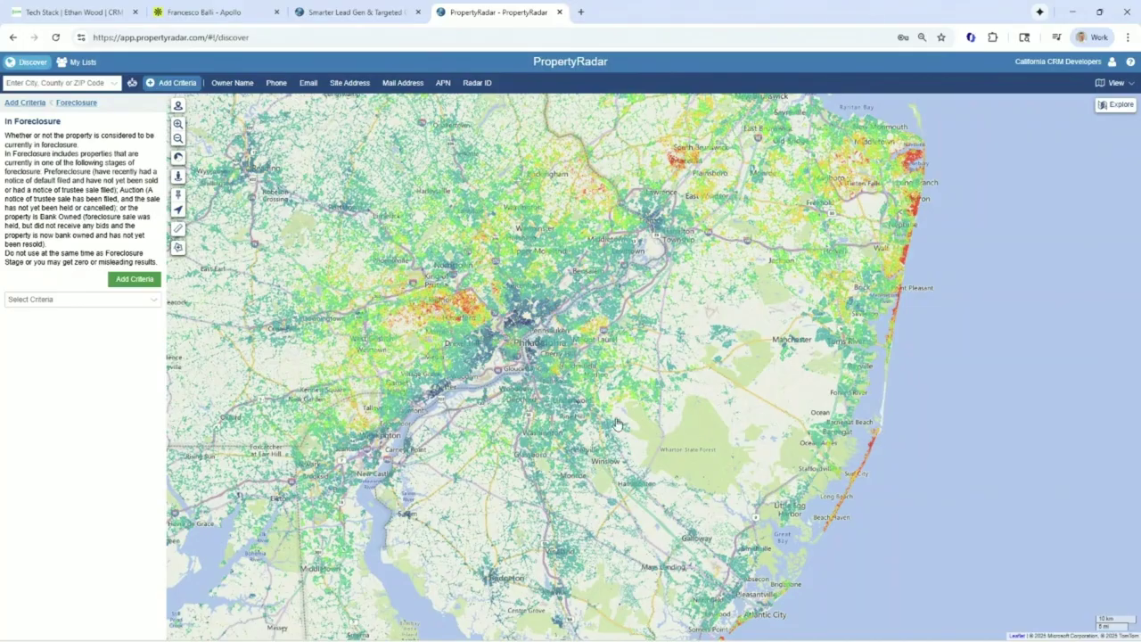
pyautogui.scroll(5, 551, 357)
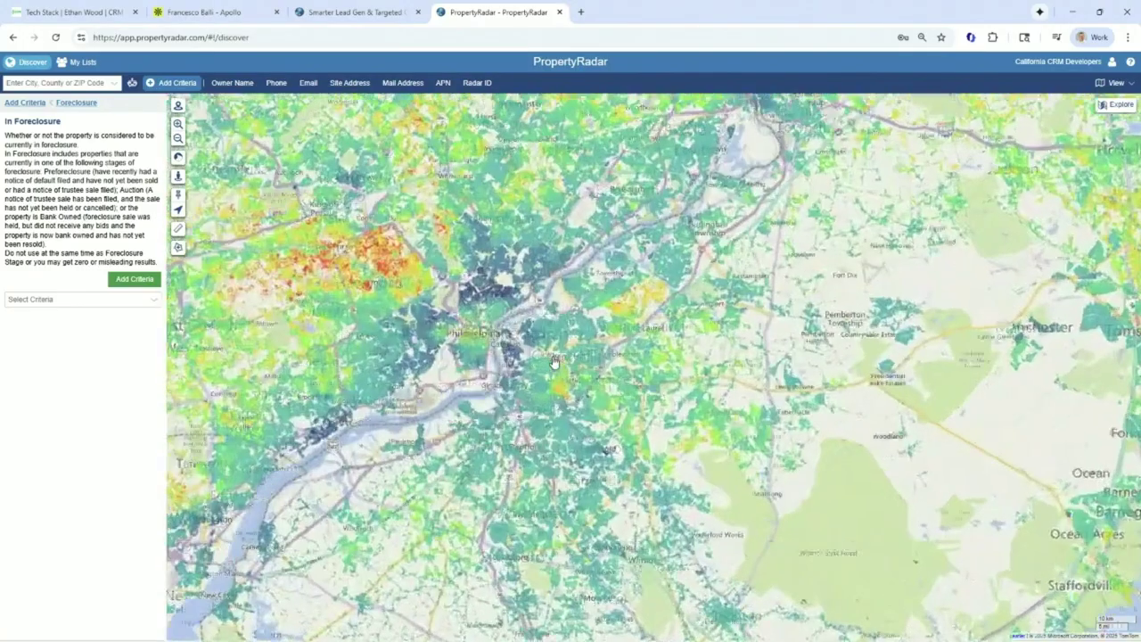
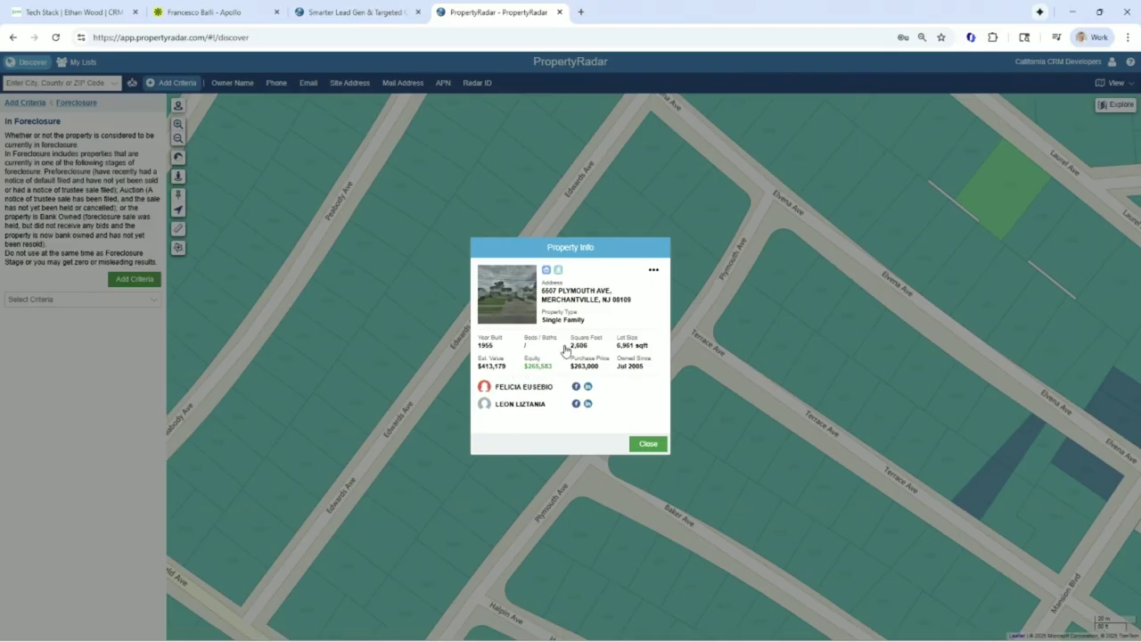
pyautogui.click(511, 302)
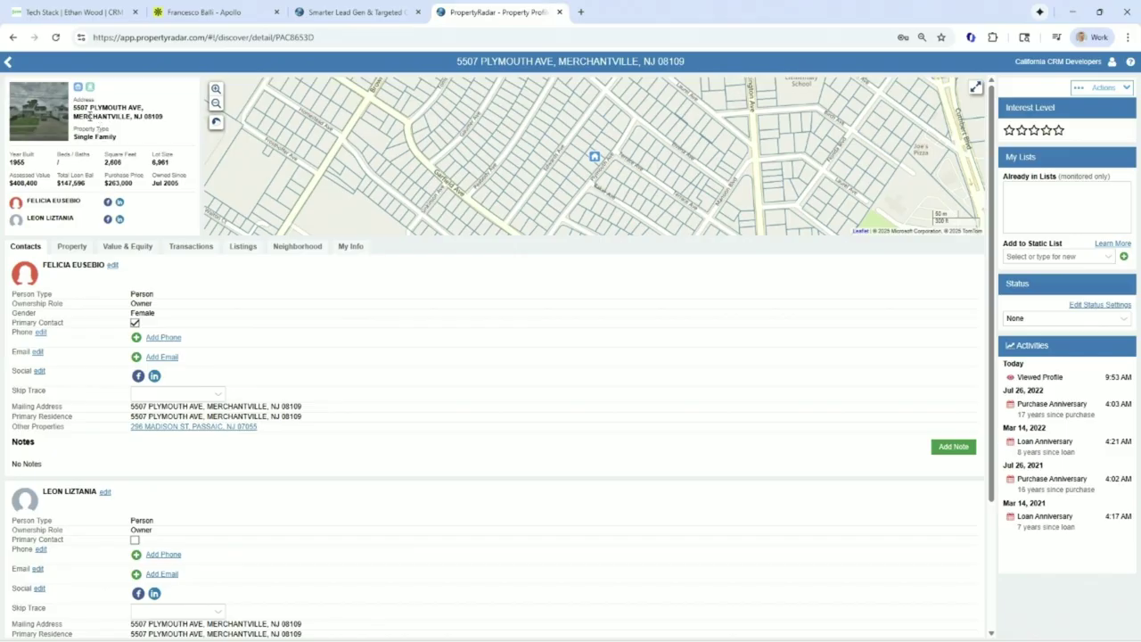
# - Examine the Merchantville property's location and its value and equity details, including the purchase date and market values
pyautogui.moveTo(74, 116); pyautogui.dragTo(133, 118)
pyautogui.click(129, 250)
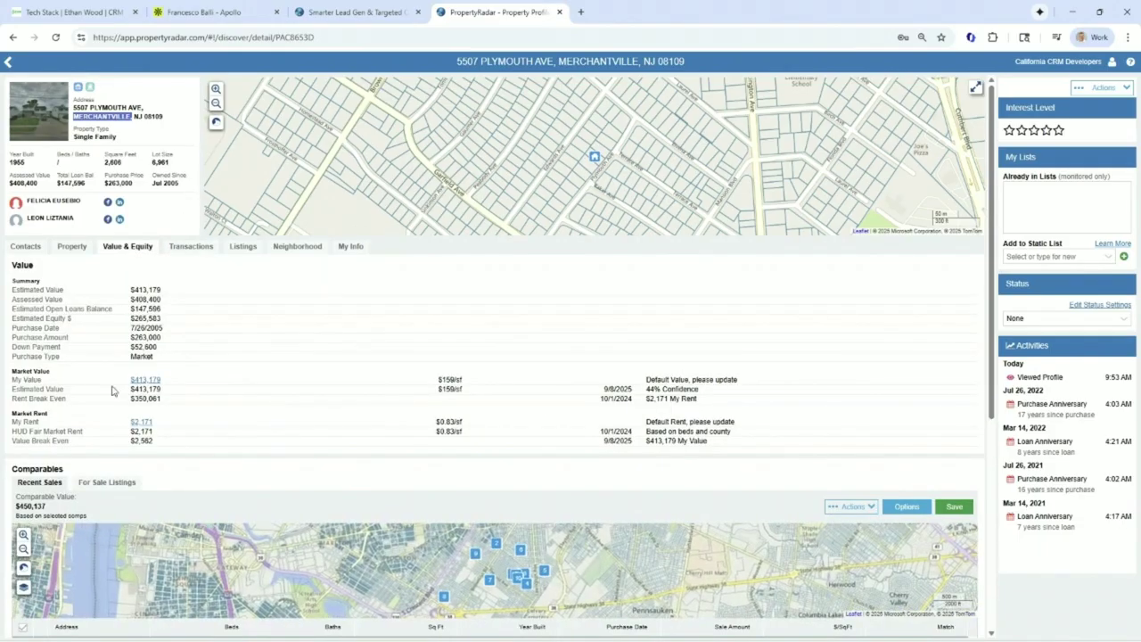
pyautogui.moveTo(715, 393); pyautogui.dragTo(400, 366)
pyautogui.click(300, 368)
pyautogui.moveTo(158, 348); pyautogui.dragTo(130, 331)
pyautogui.click(175, 343)
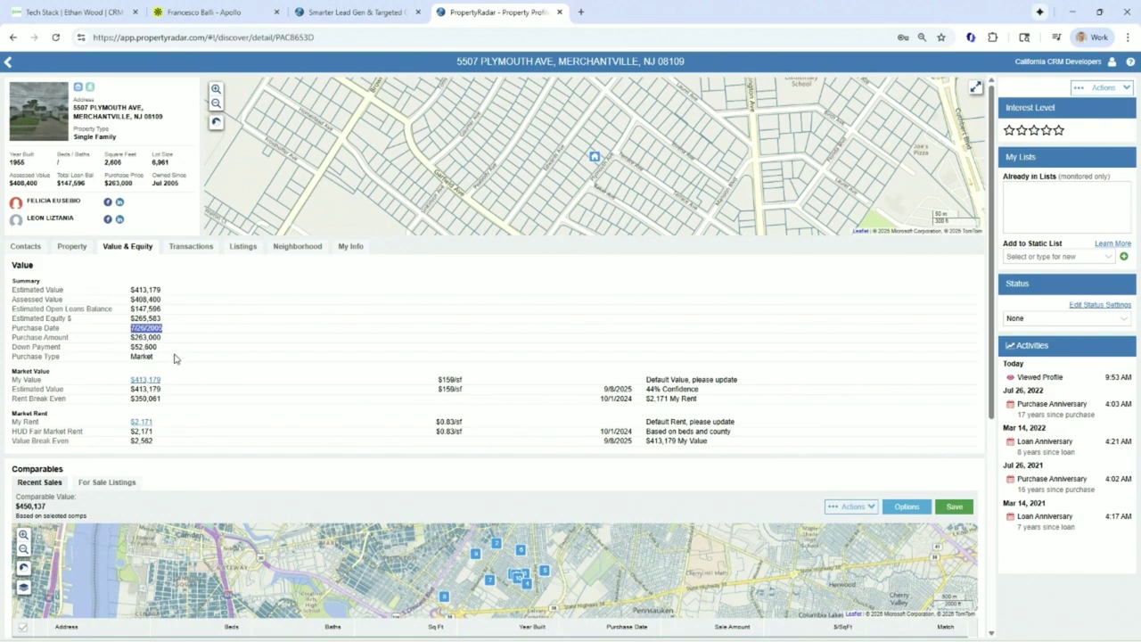
# - Close the property profile and switch back to the tech stack road map page
pyautogui.click(8, 62)
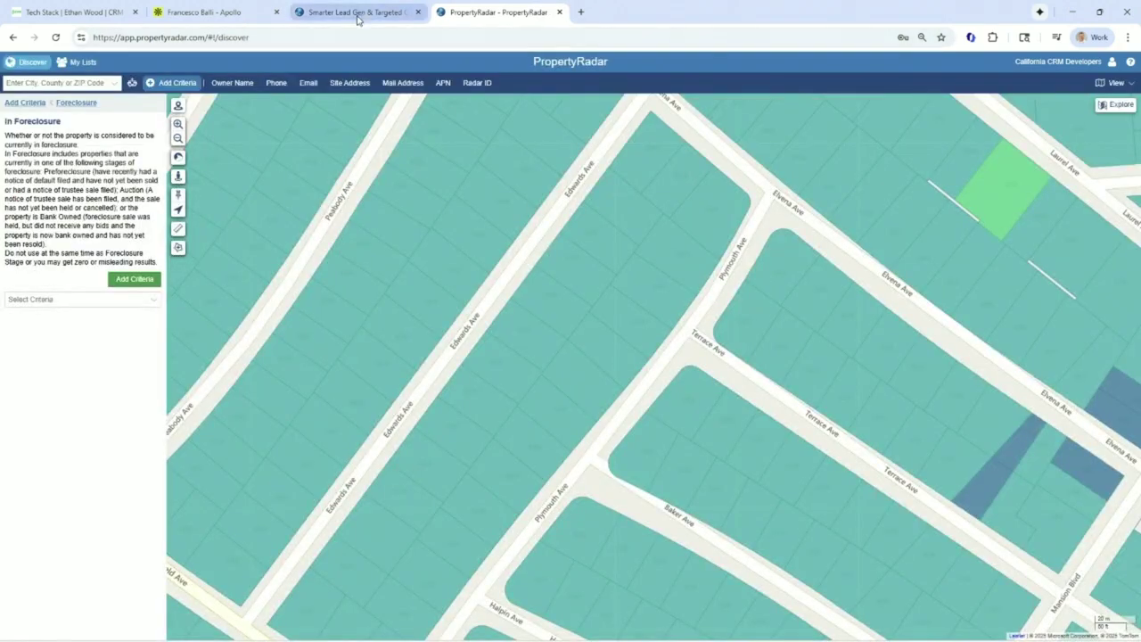
pyautogui.click(75, 13)
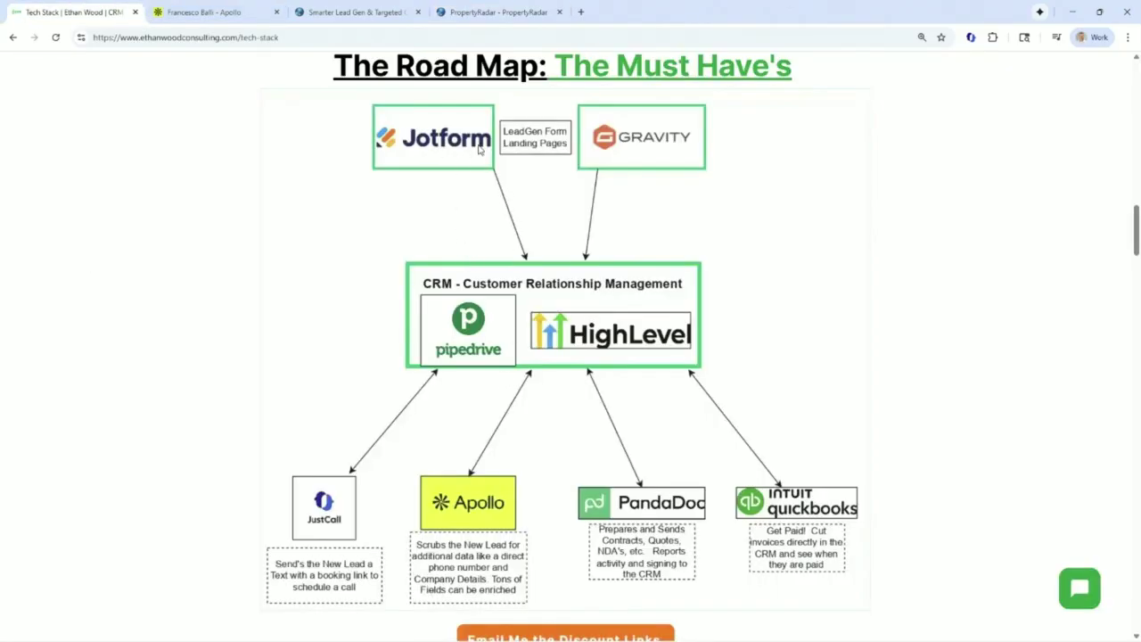
# - Check the PropertyRadar map, switch to Apollo and open its company search in place of the contact's profile
pyautogui.click(365, 10)
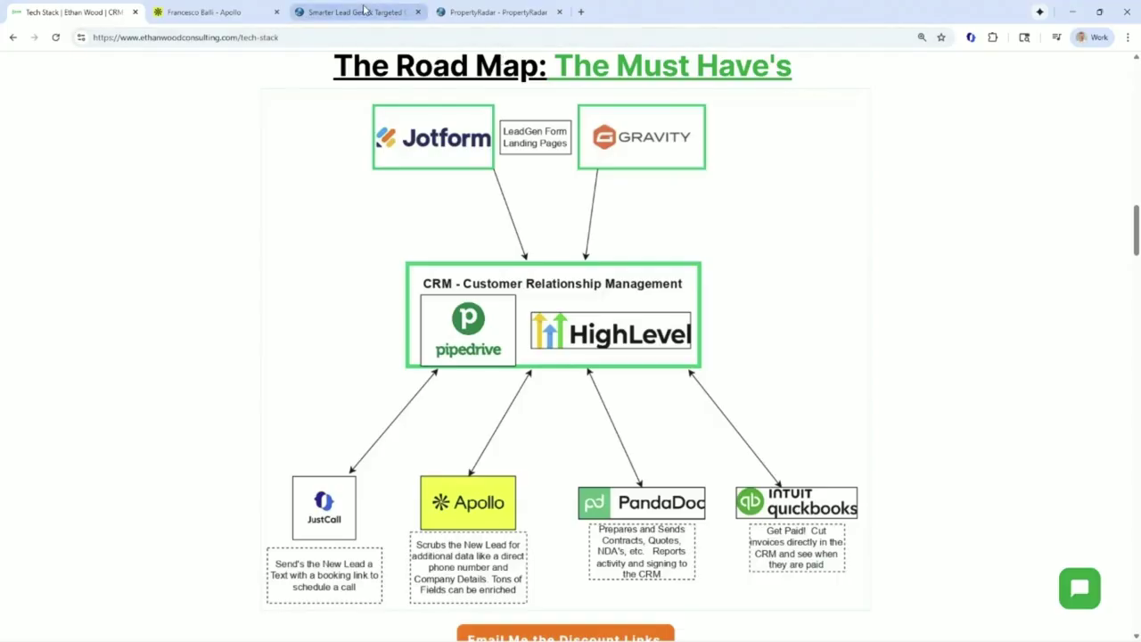
pyautogui.click(437, 9)
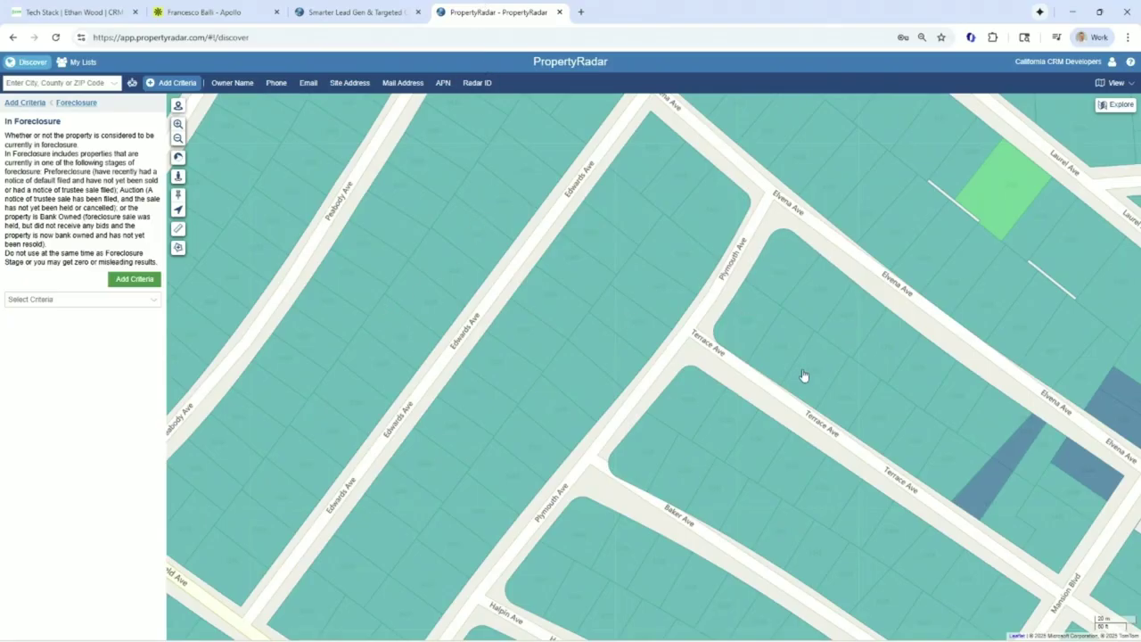
pyautogui.click(231, 24)
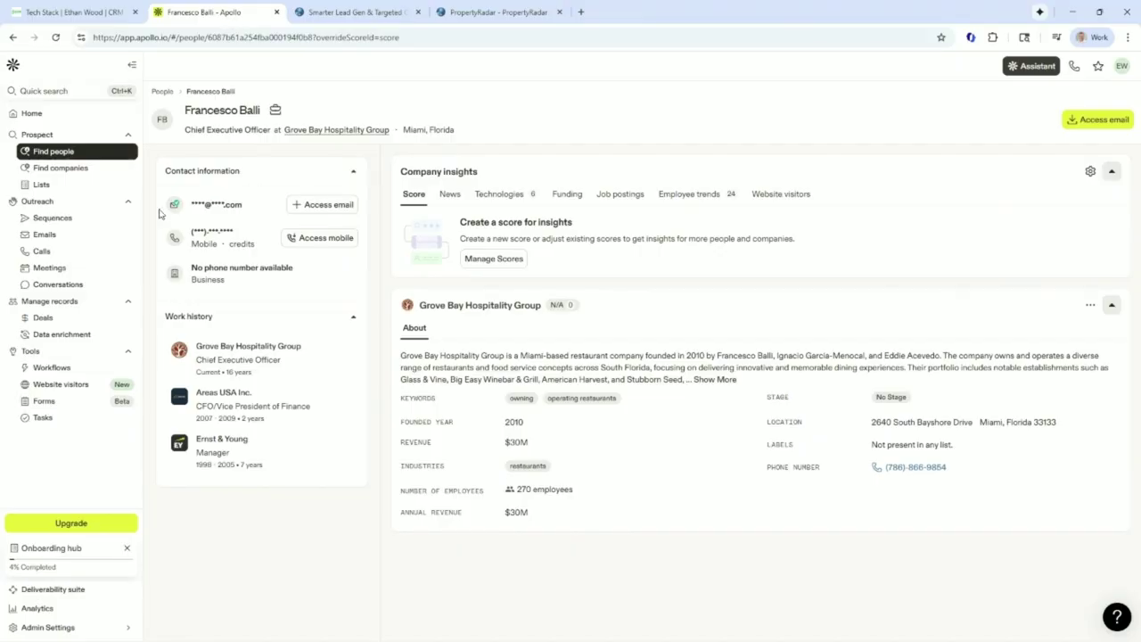
pyautogui.click(60, 168)
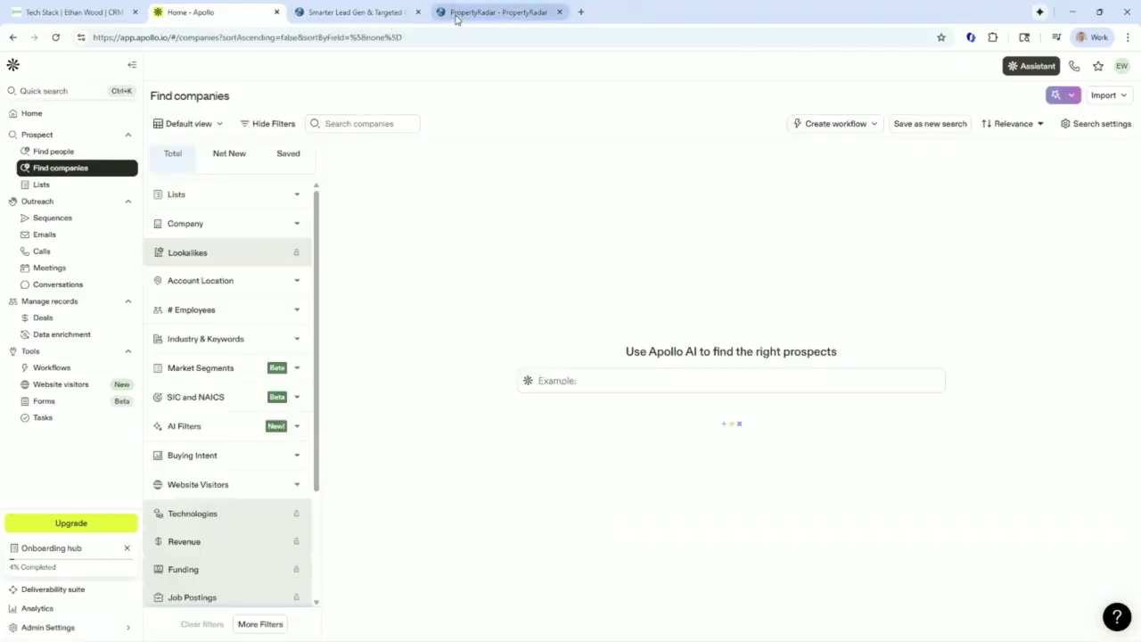
# - Revisit the PropertyRadar property map and return to the tech stack road map page
pyautogui.click(498, 12)
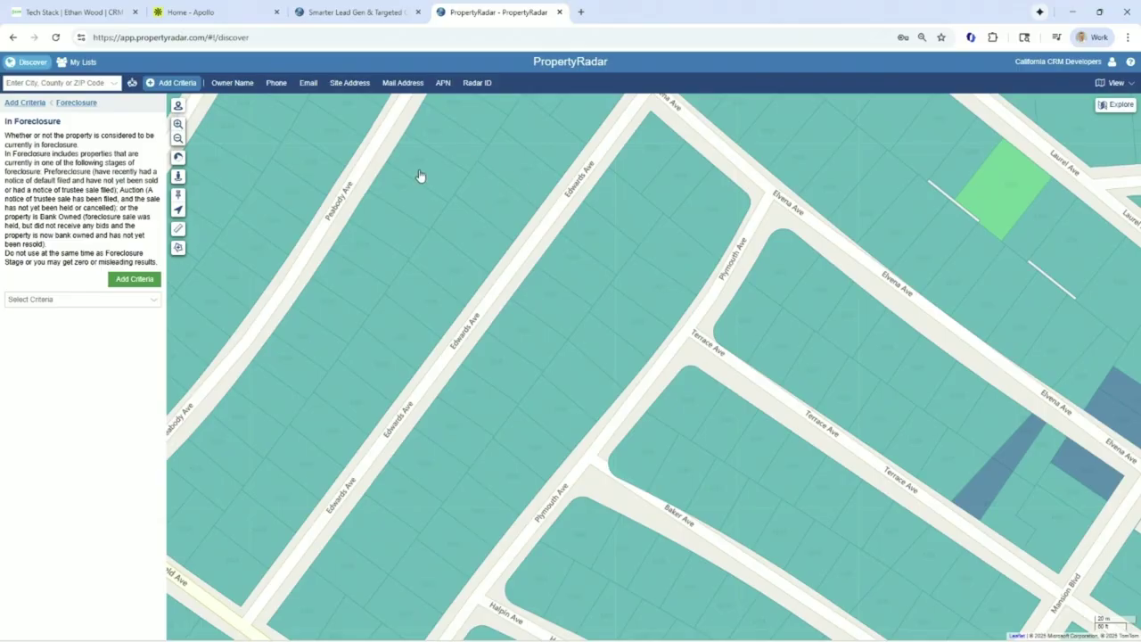
pyautogui.click(117, 19)
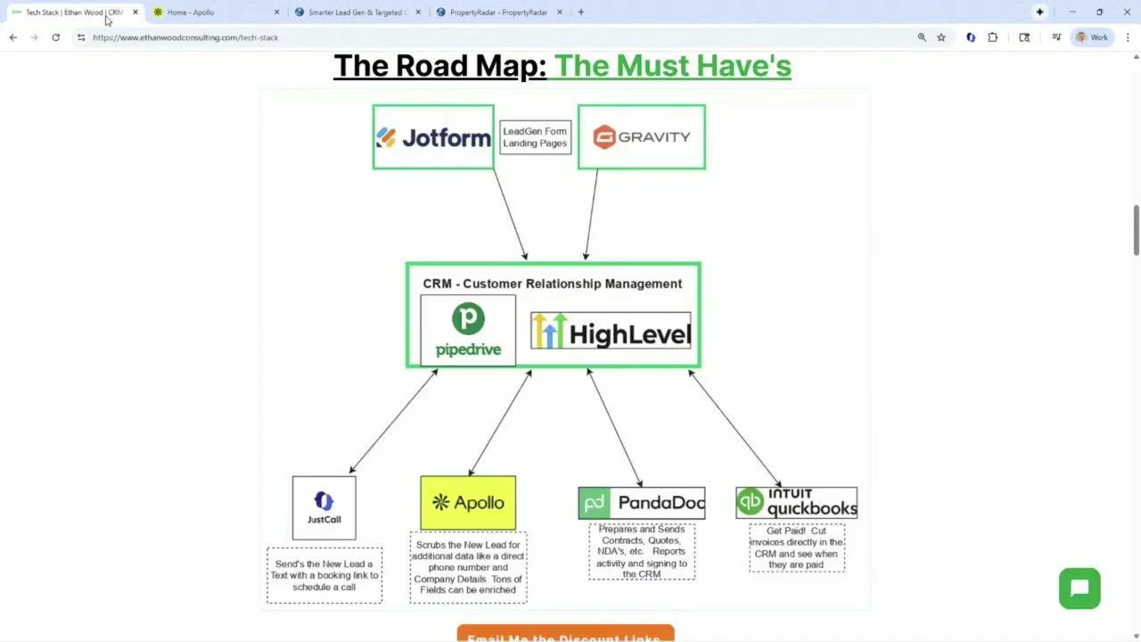